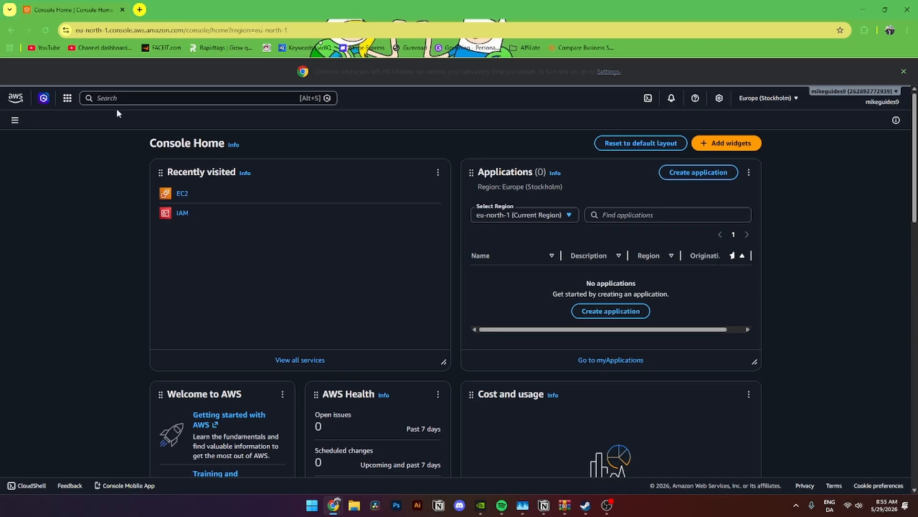
Step: Search the AWS services for "ec2" and open the EC2 service
click(107, 99)
text(ec2)
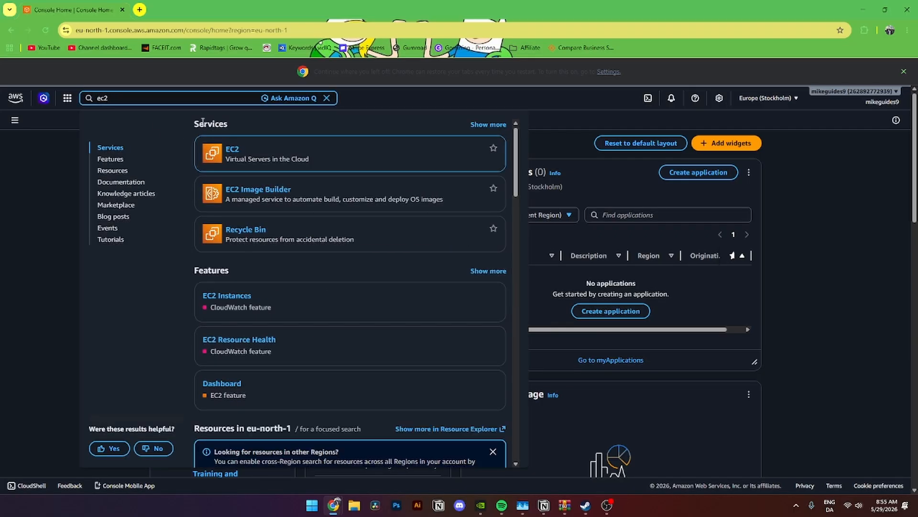
mouse_move(241, 148)
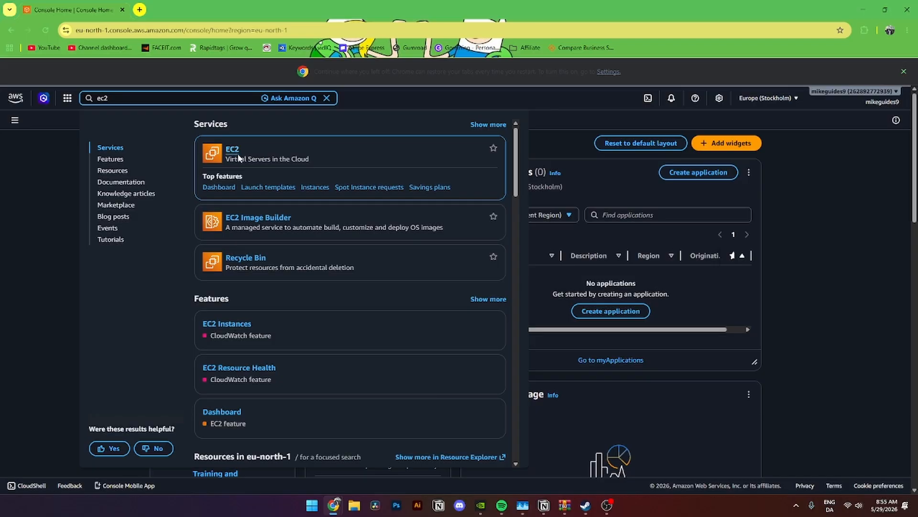
drag(226, 159, 293, 161)
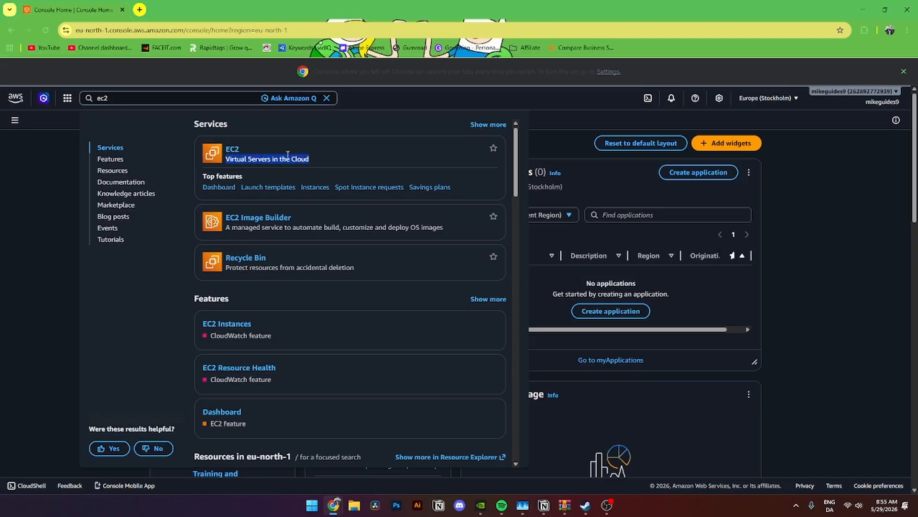
click(232, 149)
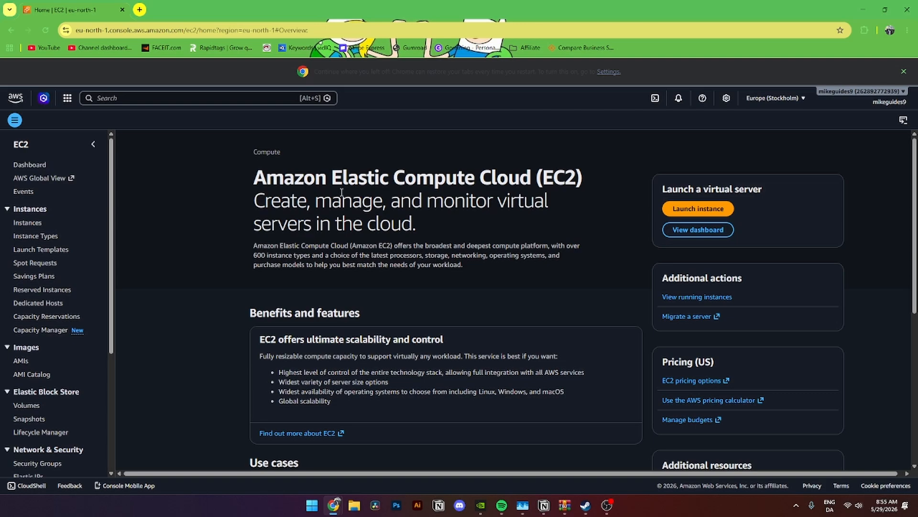
Step: Start launching a new virtual server instance without a walkthrough
drag(663, 193, 766, 189)
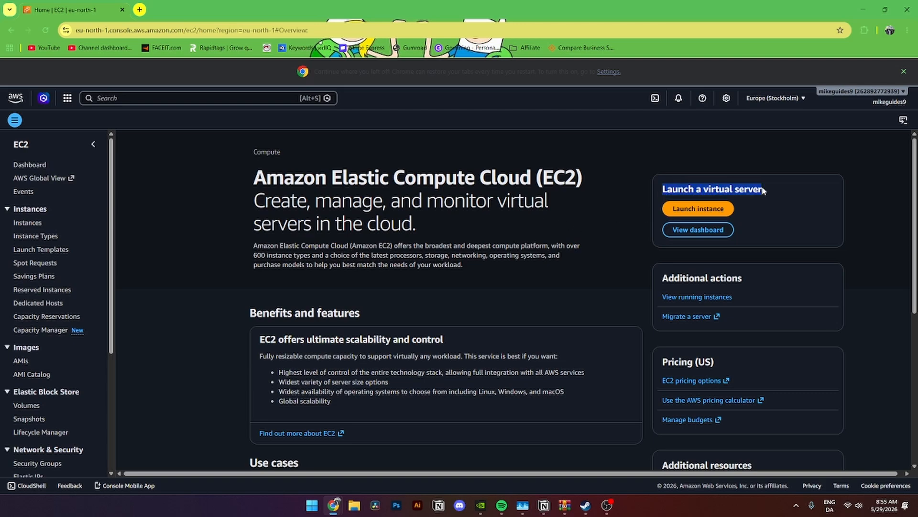
click(684, 209)
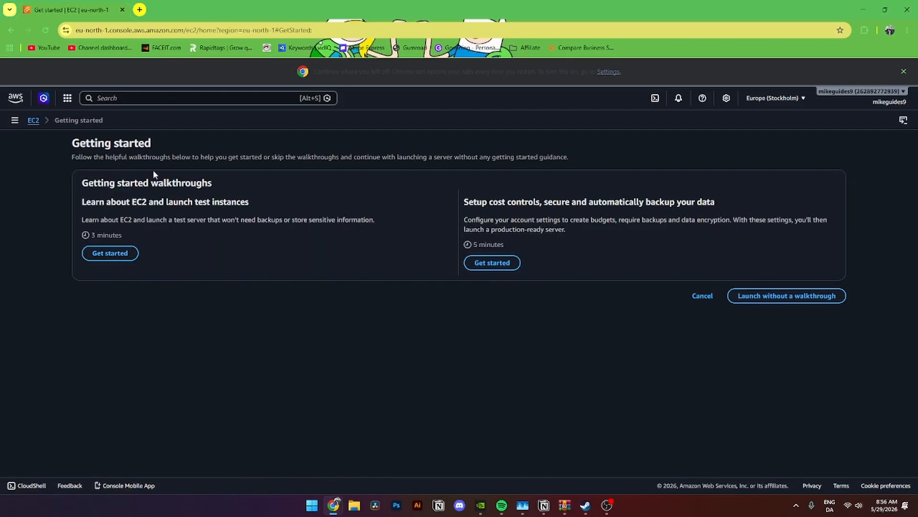
drag(67, 143, 159, 145)
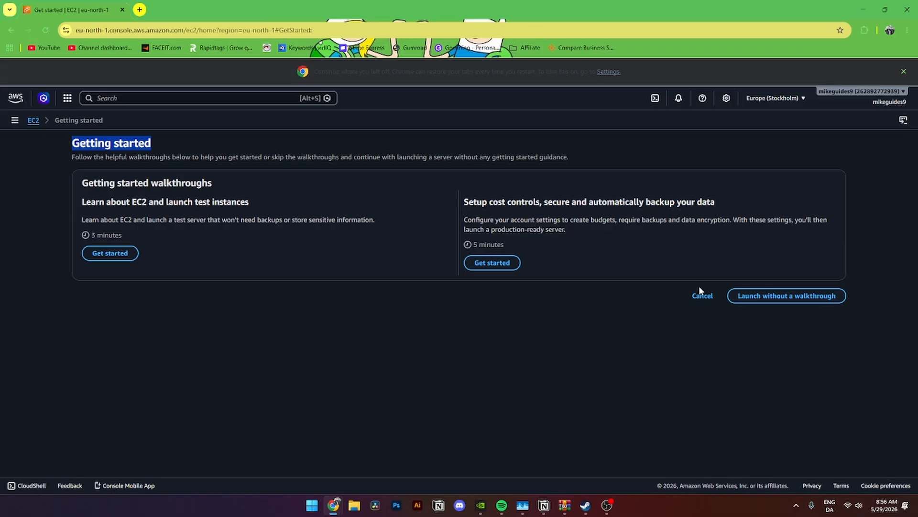
click(812, 298)
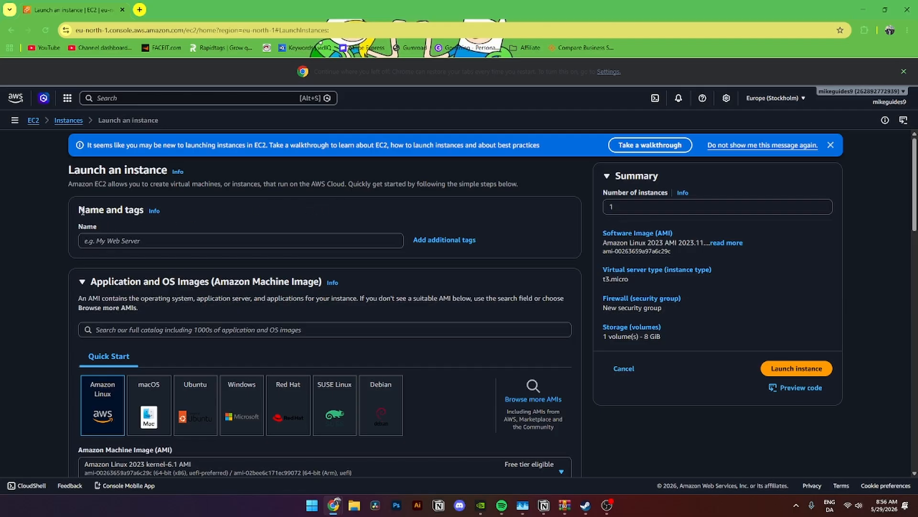
Step: Name the new instance "test VM1"
drag(82, 212, 139, 212)
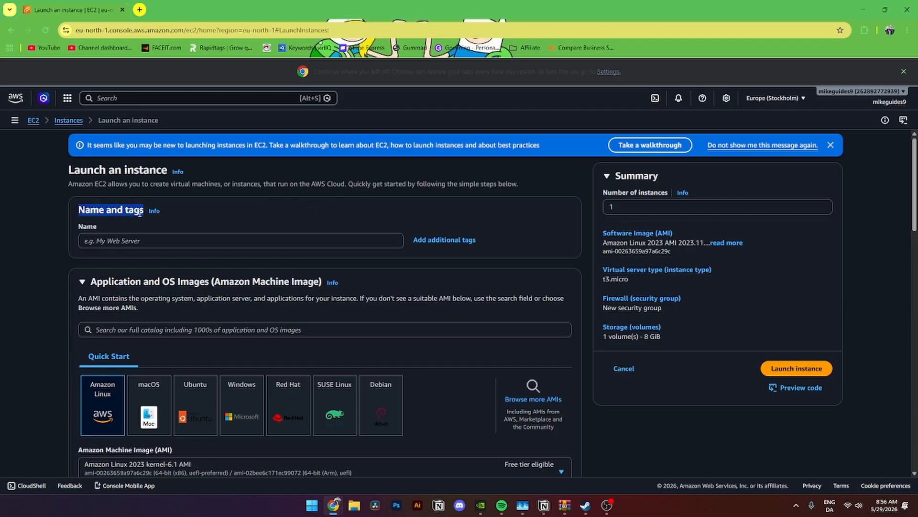
click(115, 242)
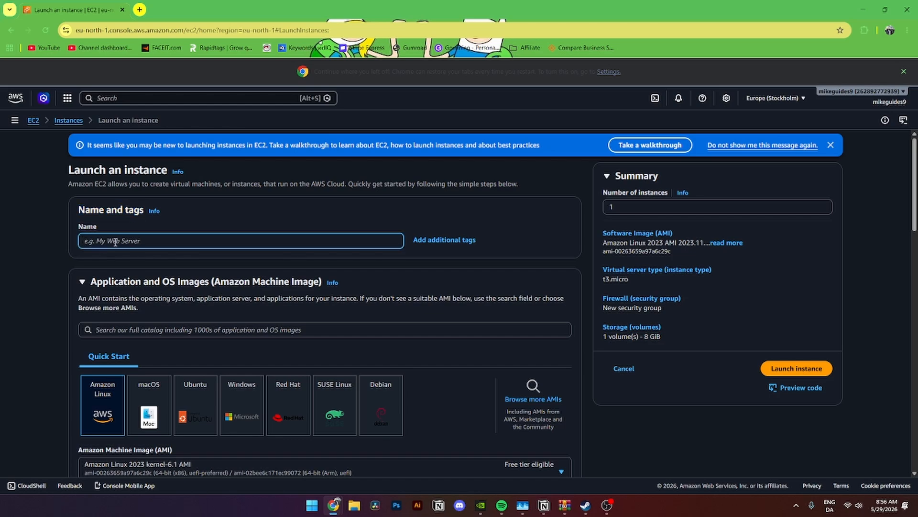
text(test VM1)
Step: Choose Windows as the operating system and review its machine images, keeping Microsoft Windows Server 2025 Base
scroll(420, 213, down, 2)
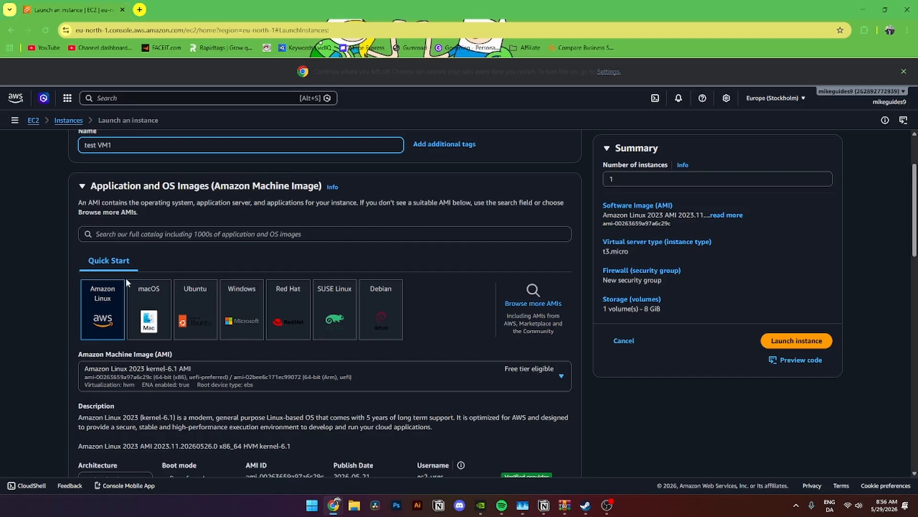
click(239, 310)
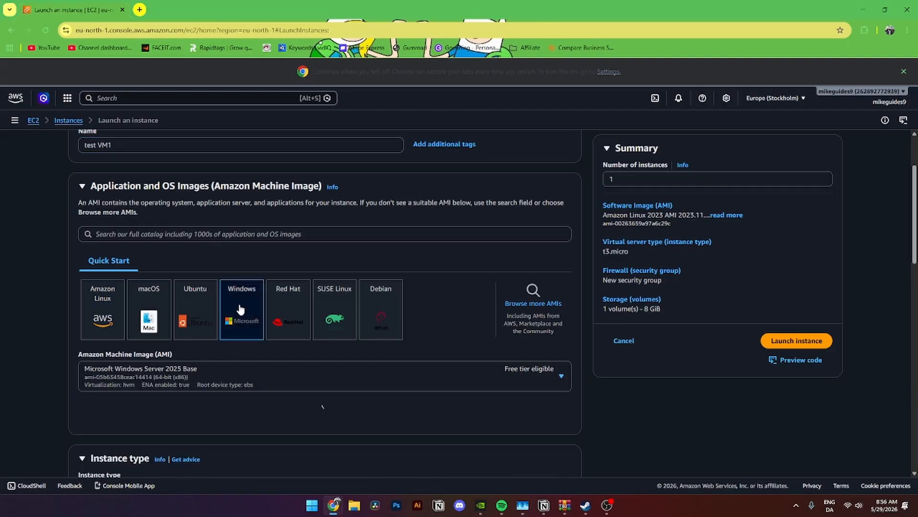
scroll(35, 305, down, 1)
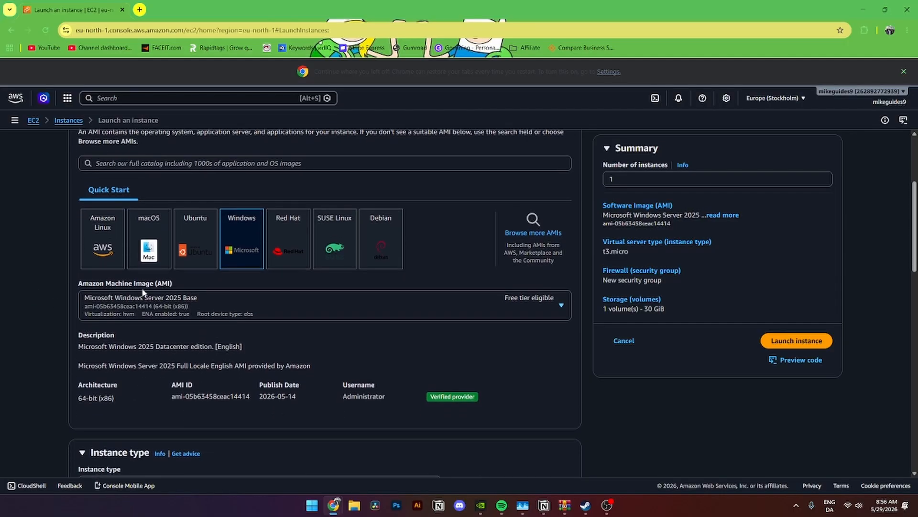
drag(156, 285, 173, 286)
click(189, 303)
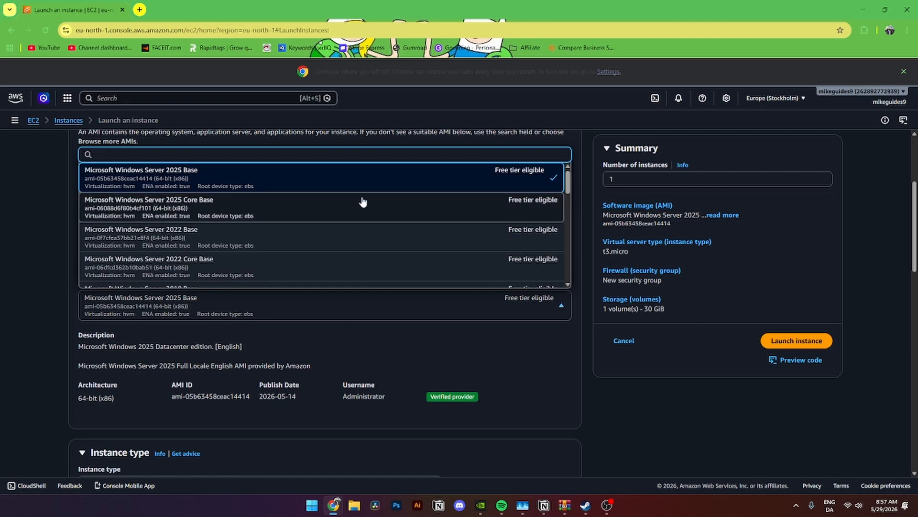
mouse_move(567, 178)
mouse_down()
mouse_move(568, 186)
mouse_move(568, 178)
mouse_up()
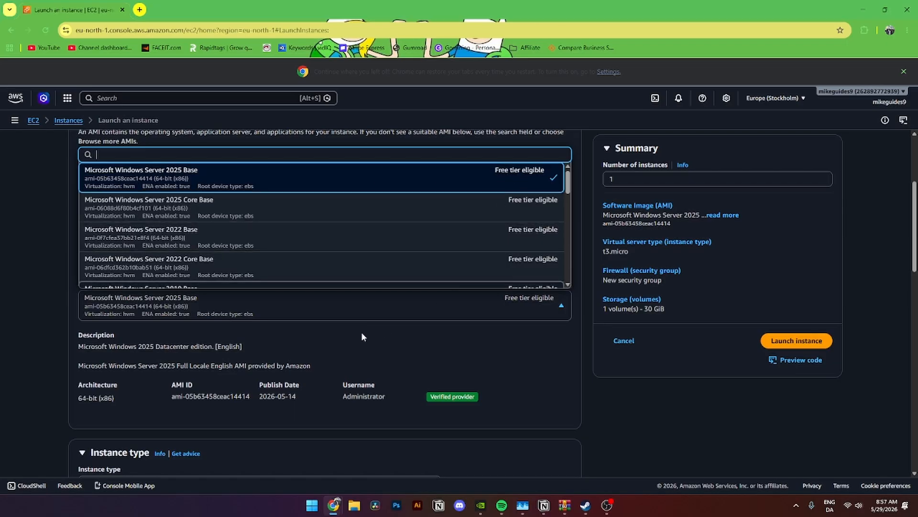
click(320, 341)
Step: Create a new login key pair named "Test key" with the RSA type and .pem private key format
scroll(321, 346, down, 3)
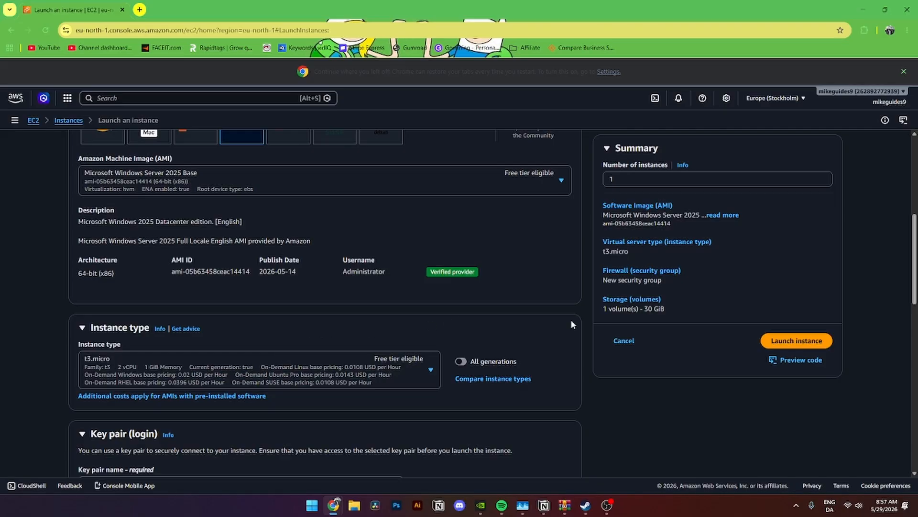
scroll(572, 325, down, 3)
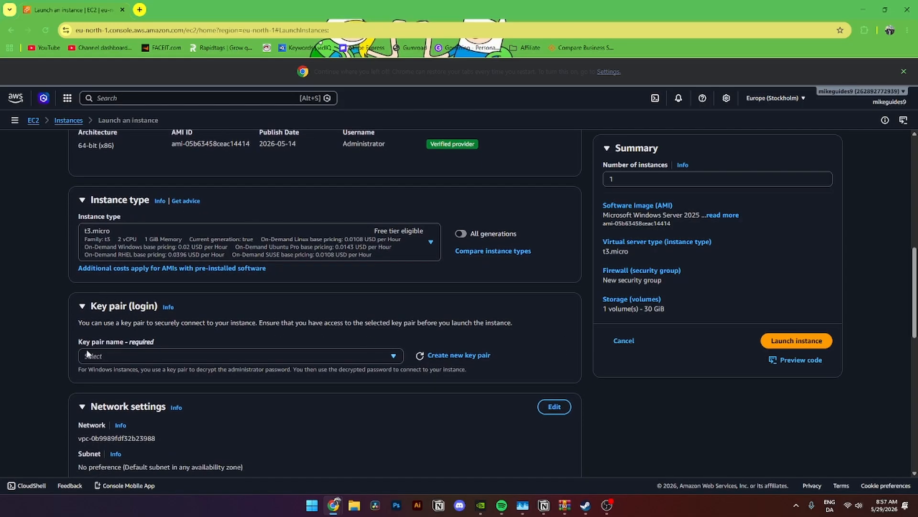
drag(78, 341, 124, 342)
click(372, 355)
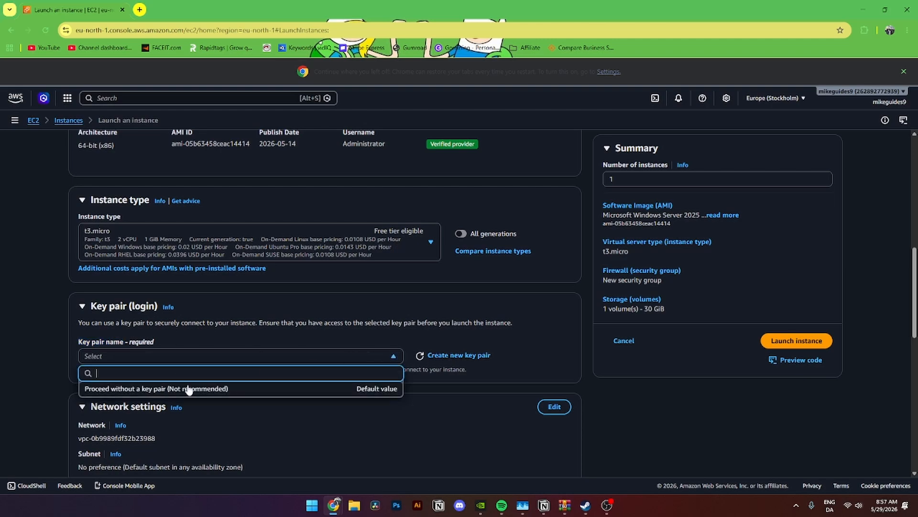
click(466, 360)
click(466, 359)
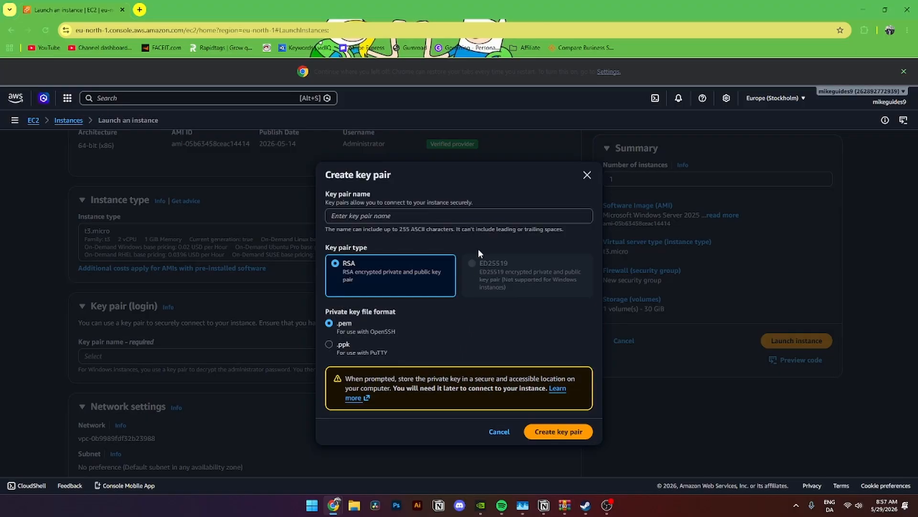
drag(324, 194, 372, 194)
click(356, 215)
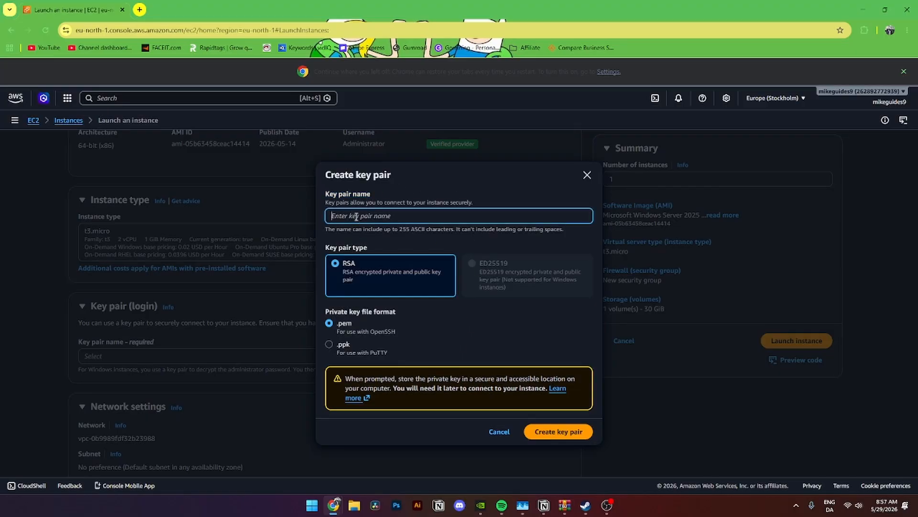
text(Test key)
click(558, 432)
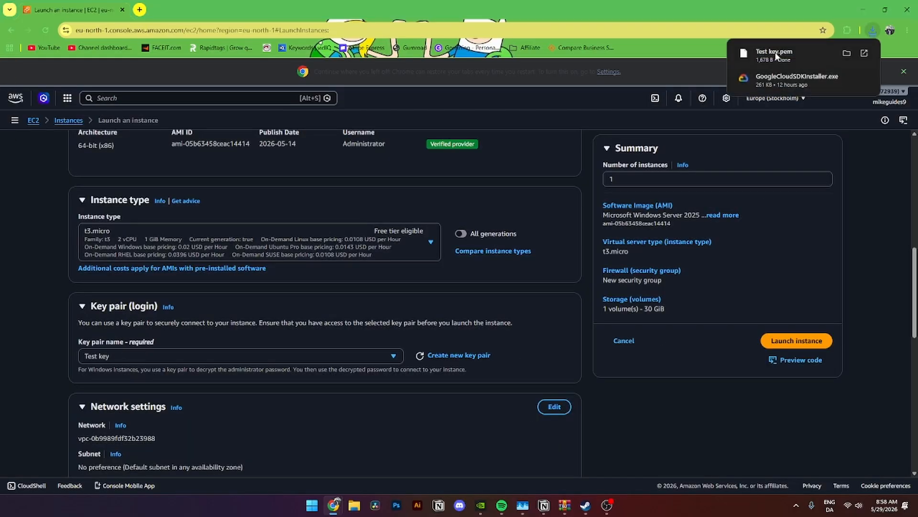
Step: Select "Test key" as the instance's login key pair
scroll(550, 297, down, 1)
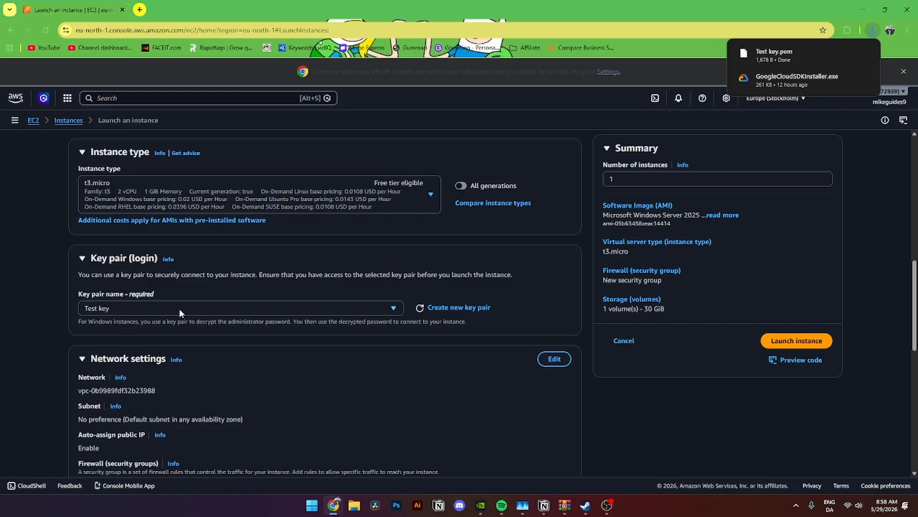
click(96, 308)
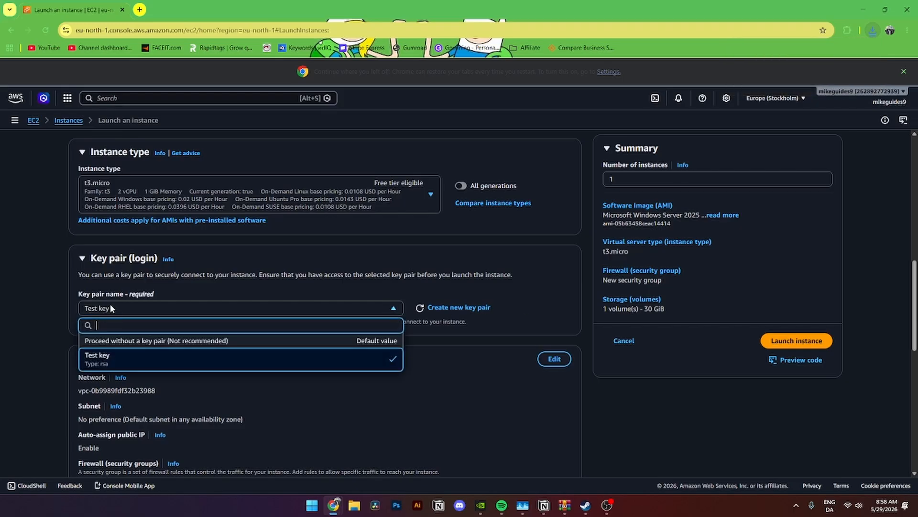
click(125, 361)
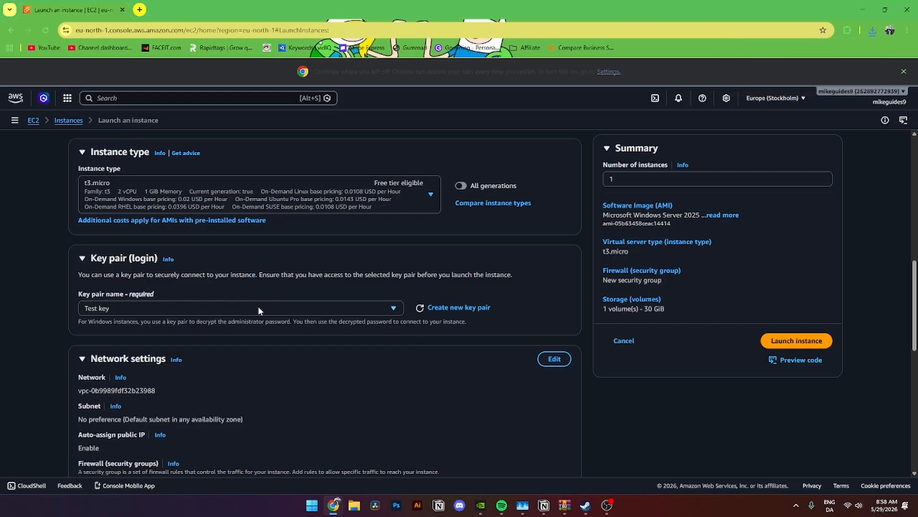
Step: Set the firewall to use an existing security group and select the "default" group
scroll(49, 337, down, 2)
scroll(48, 336, down, 1)
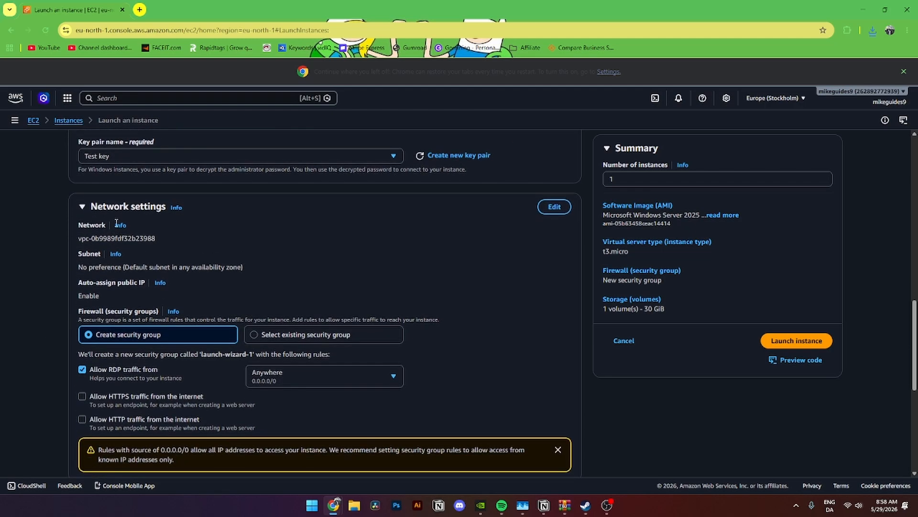
drag(80, 314, 158, 314)
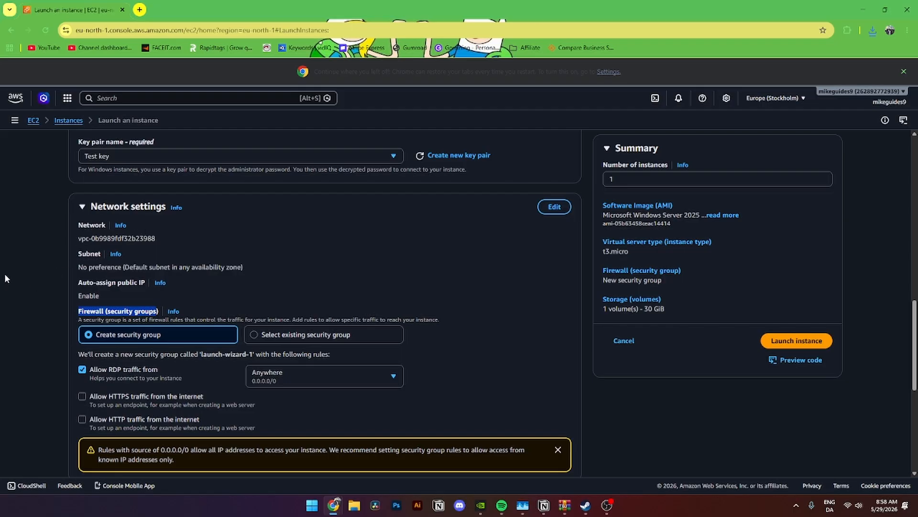
click(80, 314)
drag(79, 314, 160, 311)
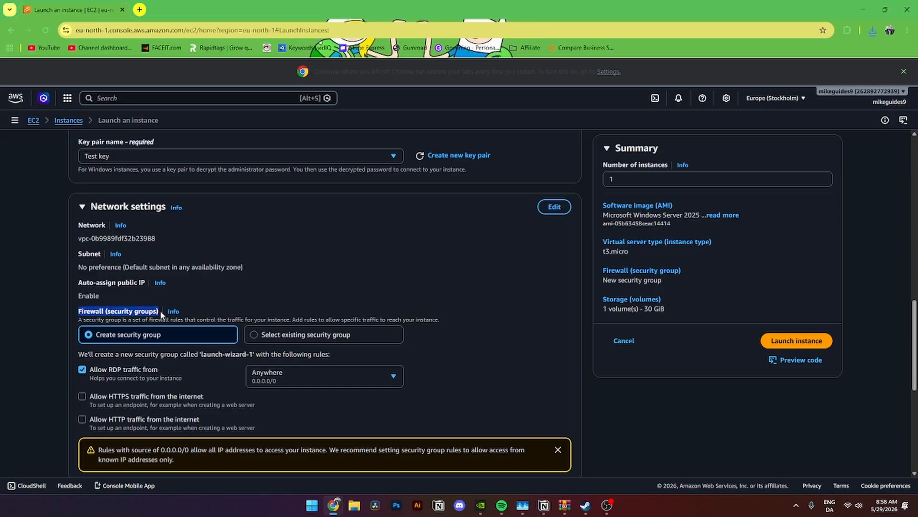
click(254, 337)
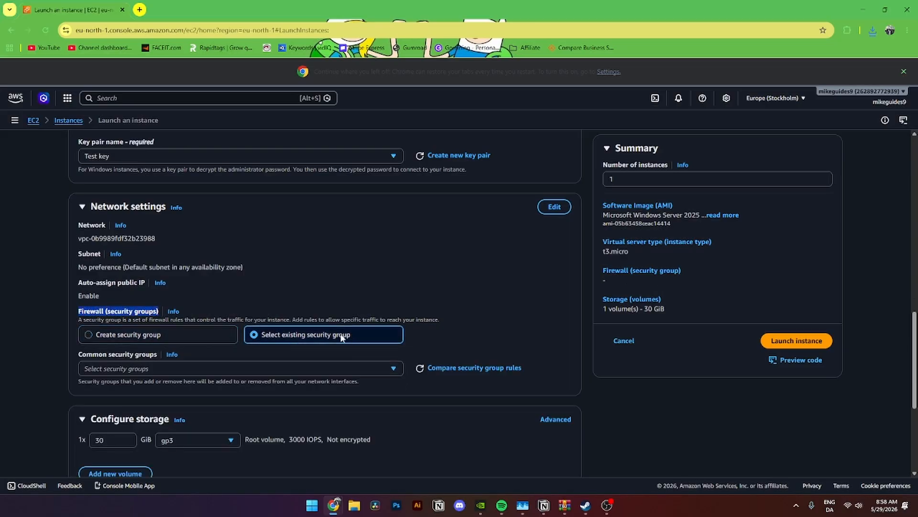
click(78, 356)
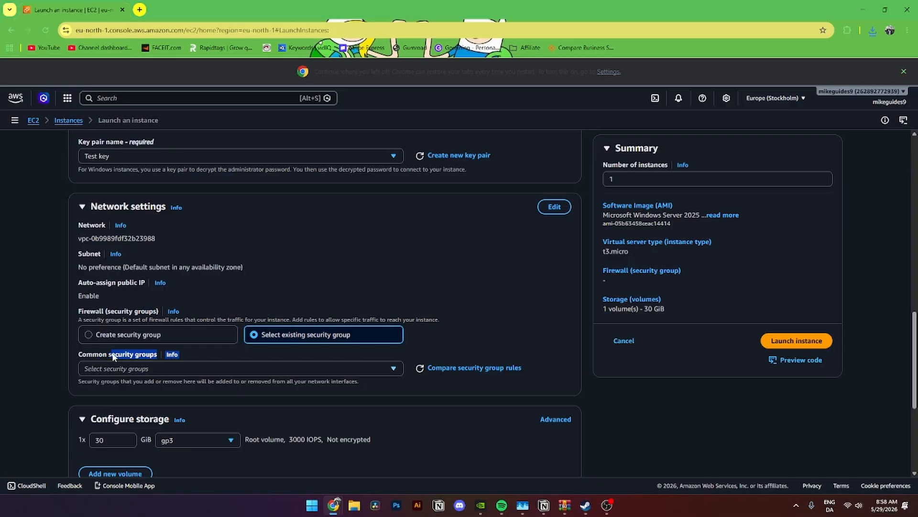
click(122, 372)
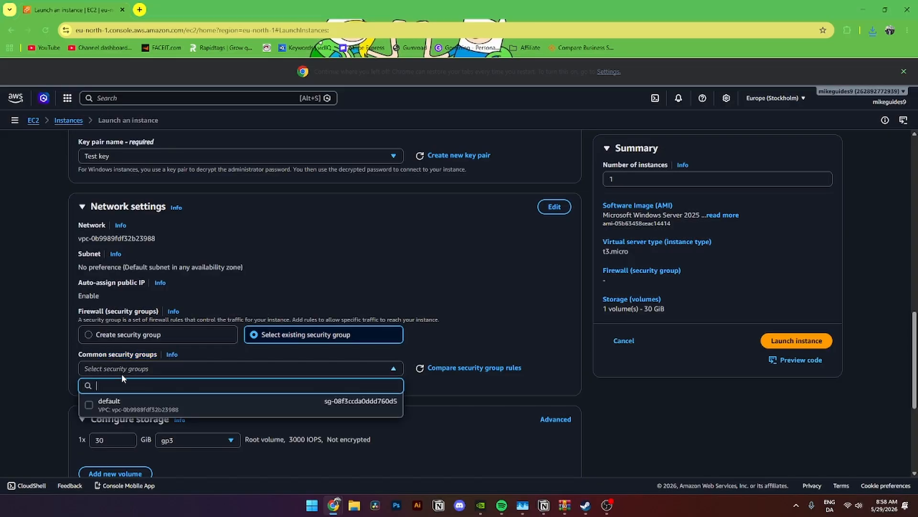
click(124, 405)
Step: Launch the instance with the default storage settings and open the new instance's details page
scroll(568, 357, down, 5)
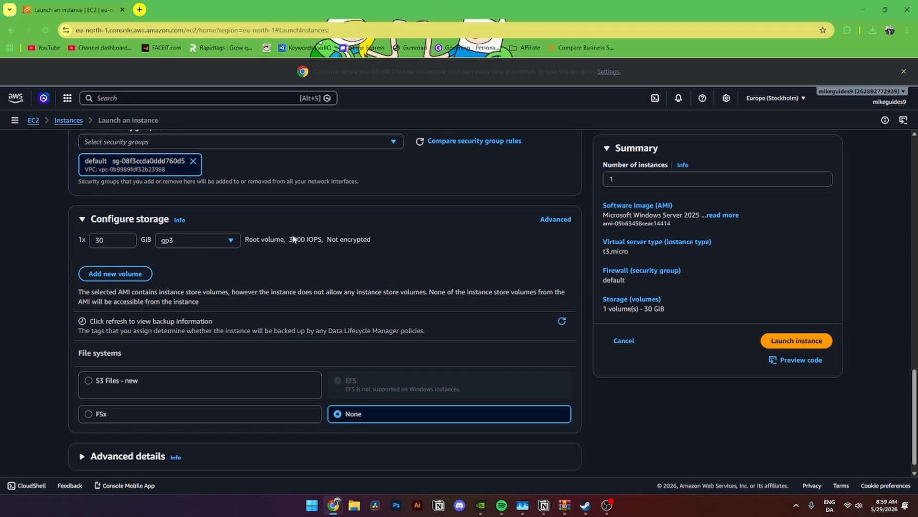
click(789, 343)
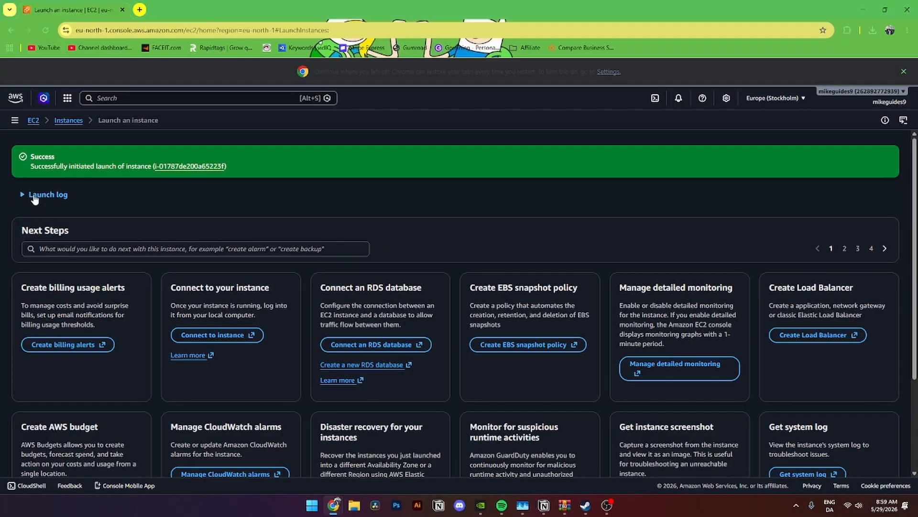
click(181, 166)
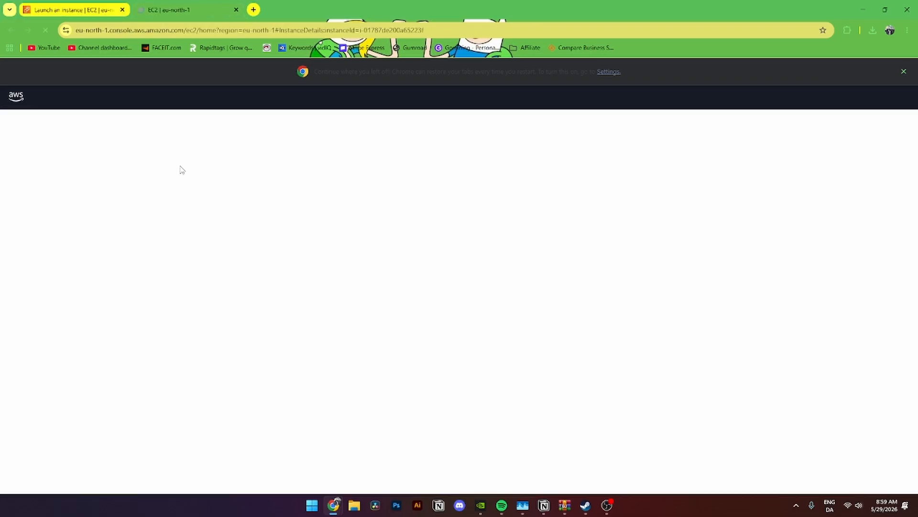